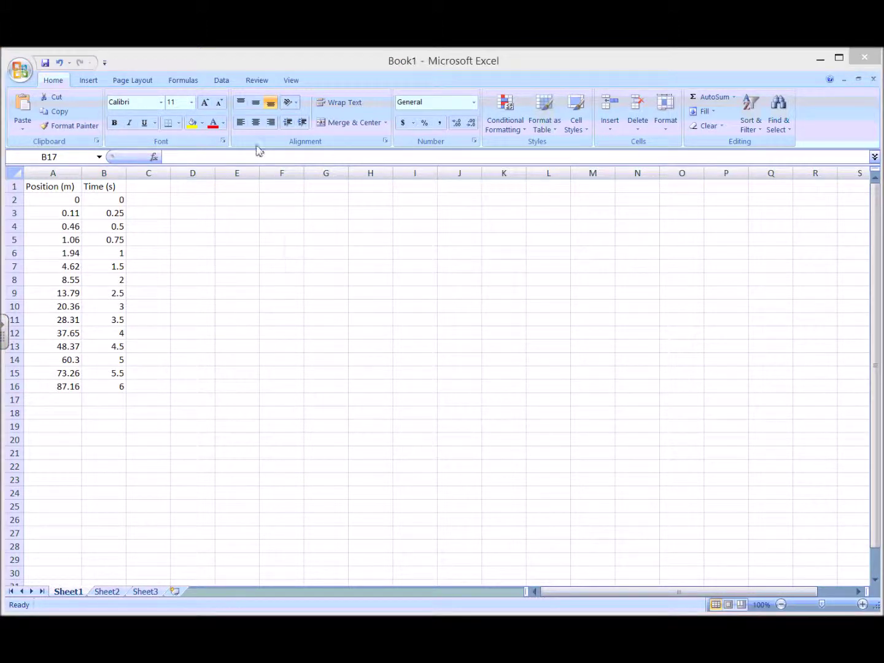
Insert an empty scatter chart with smooth lines and markers, with blank cell D17 selected
click(89, 91)
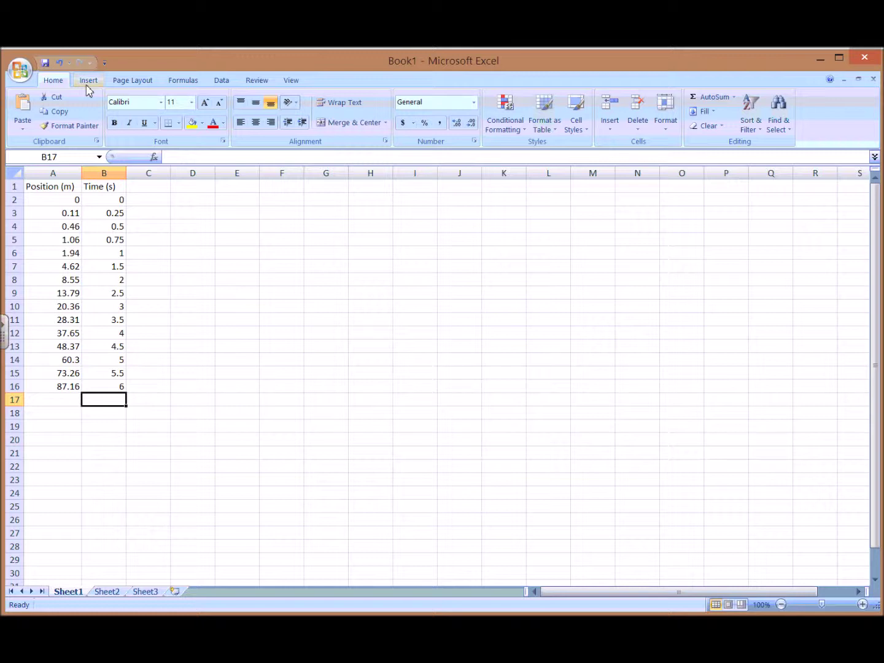
click(88, 81)
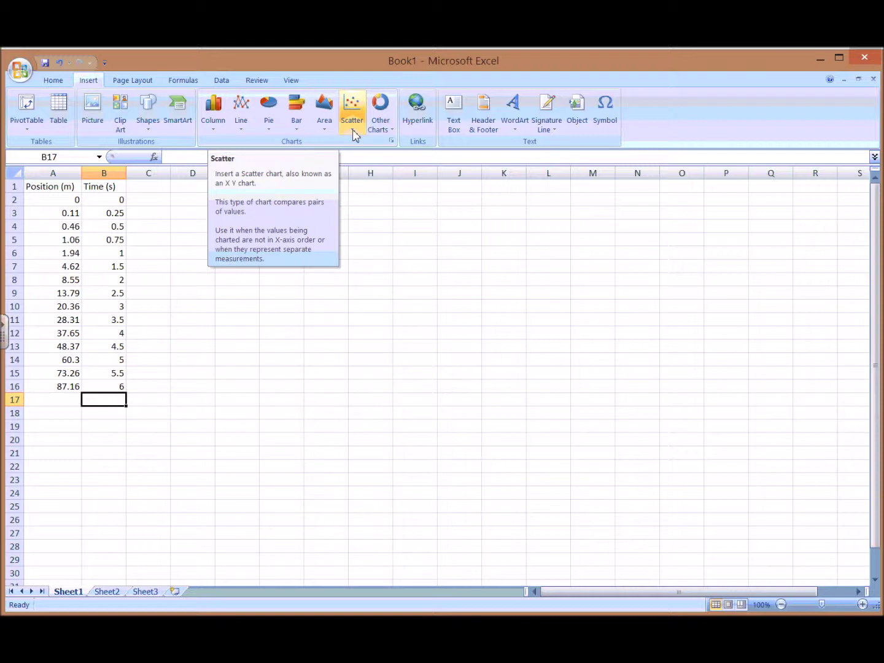
click(193, 400)
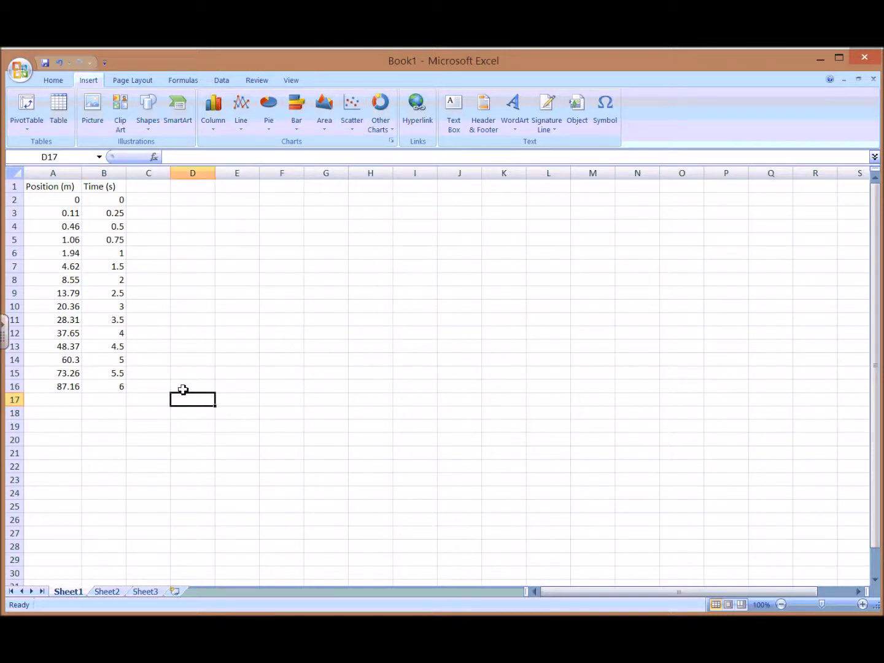
click(344, 131)
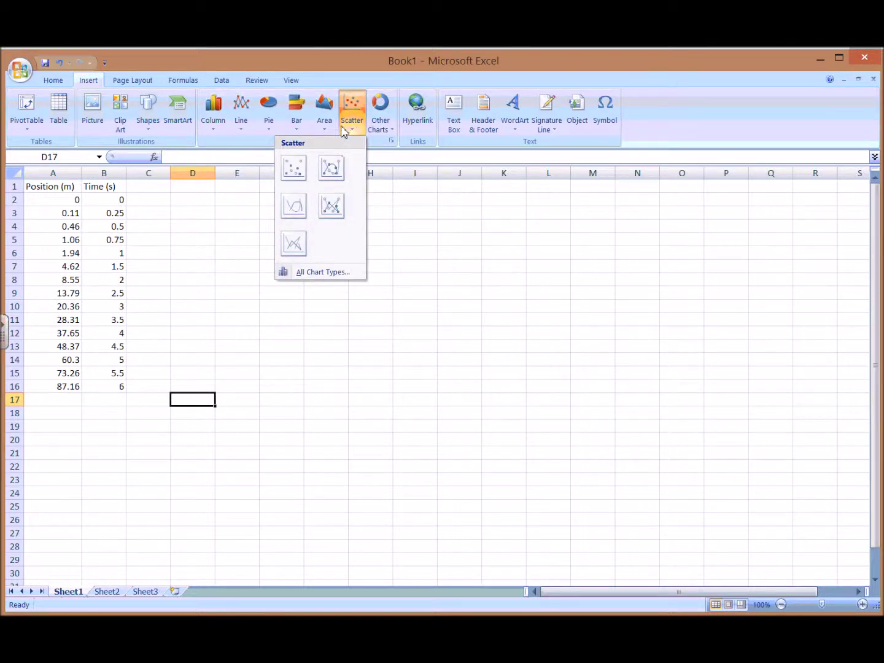
click(335, 172)
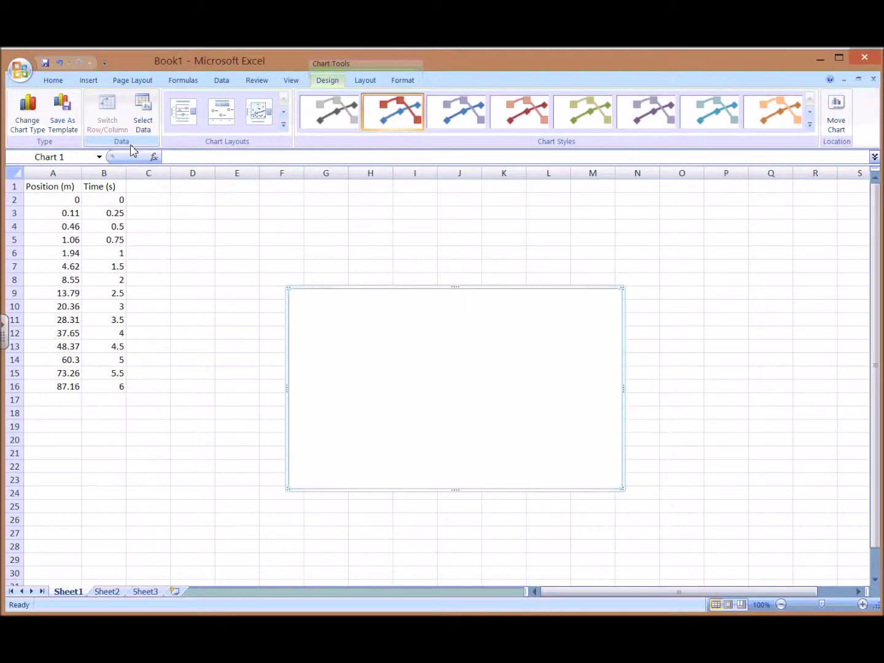
Add a chart series named "Race Car Position over time" with the time values in B2:B16 as its X values
click(142, 113)
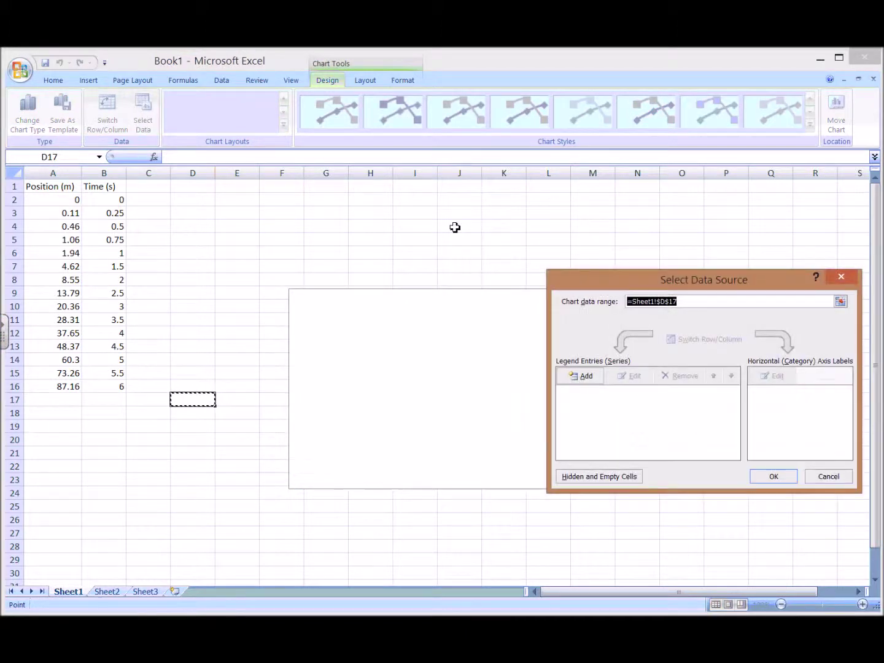
drag(626, 281, 402, 240)
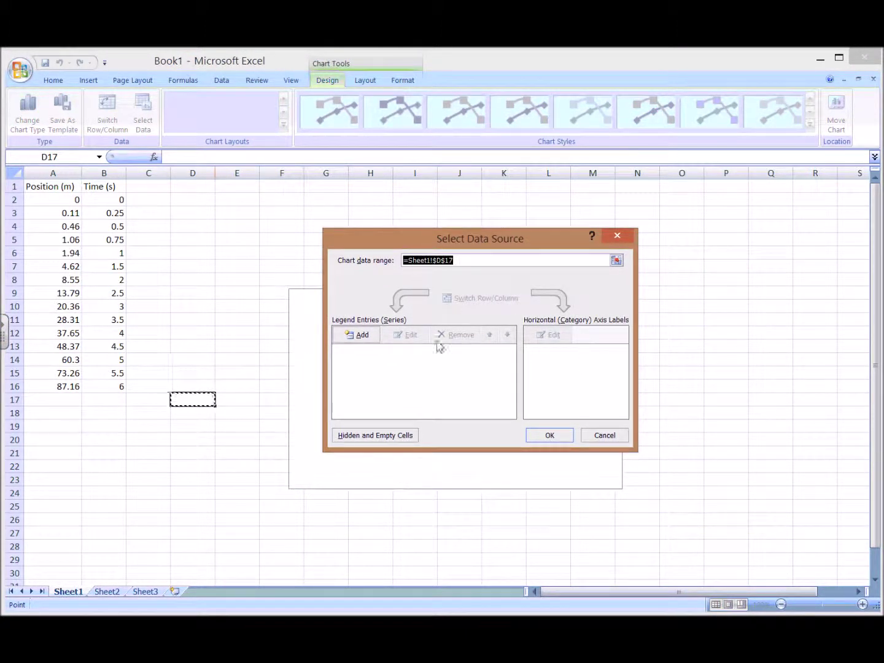
click(361, 336)
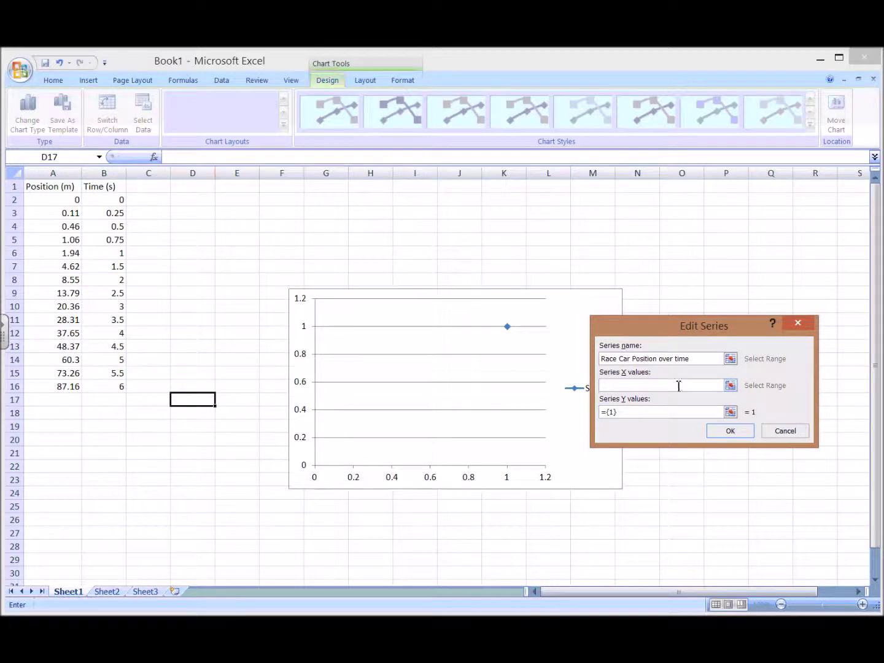
click(730, 386)
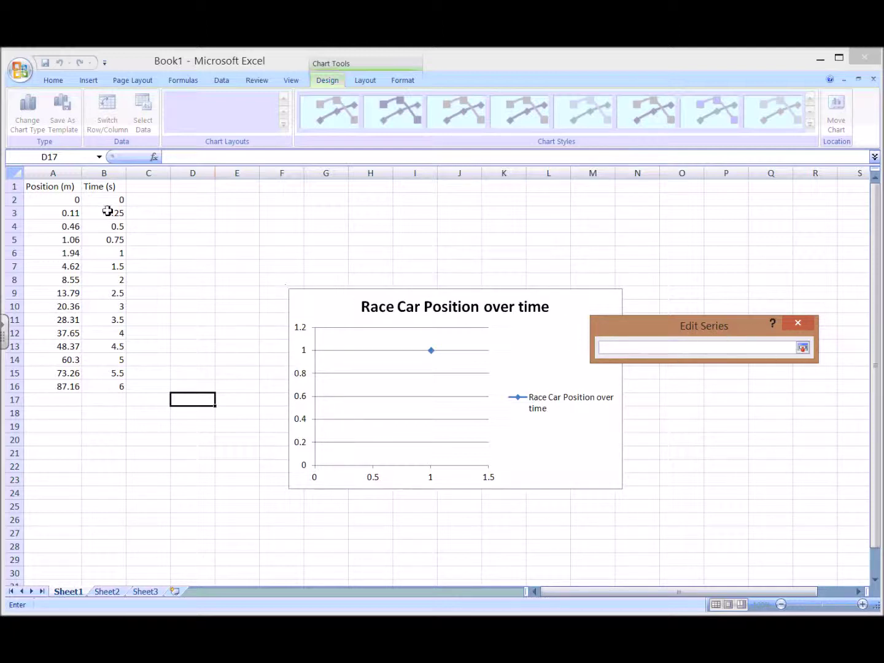
drag(102, 201, 93, 385)
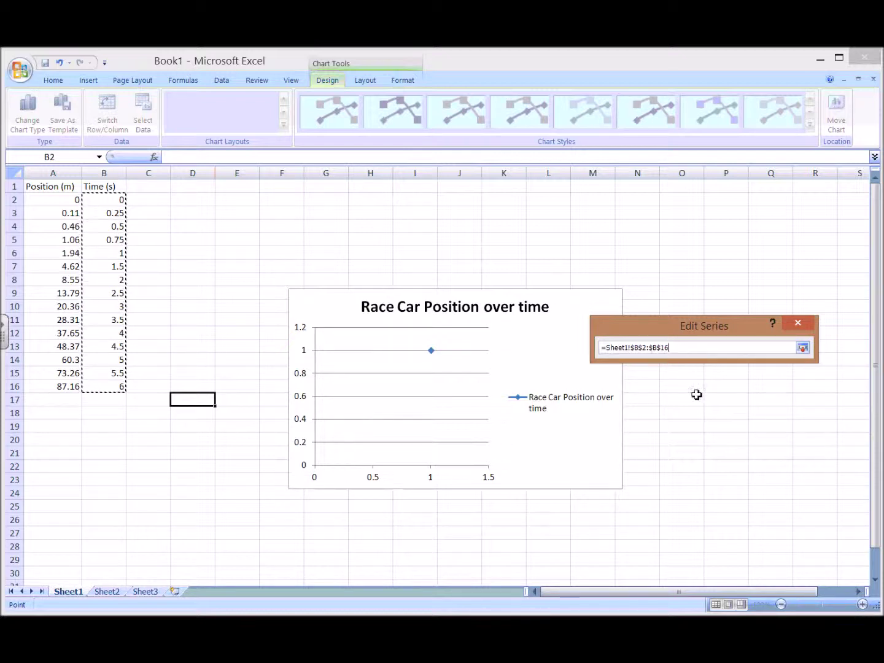
click(802, 348)
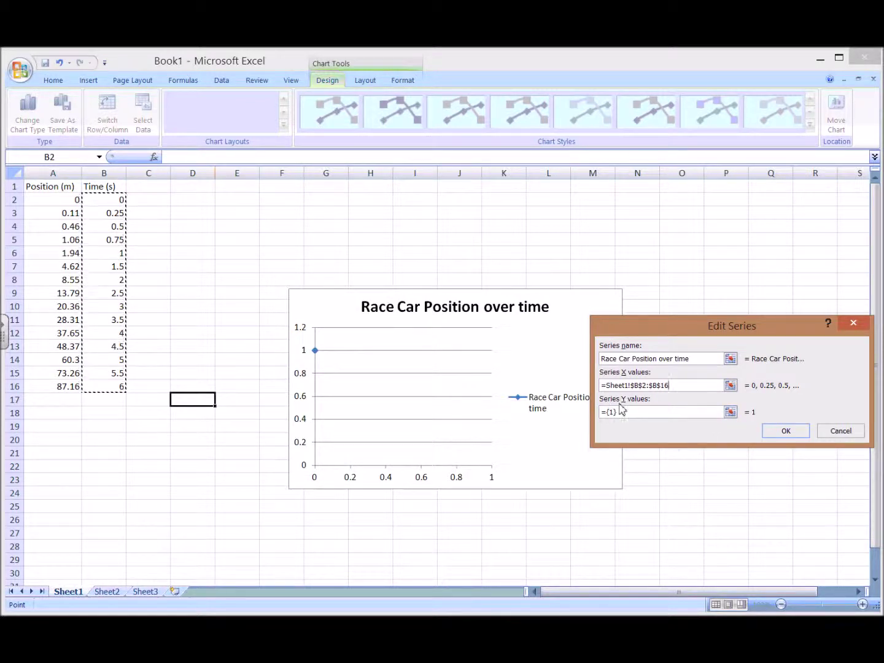
Set the series Y values to the position data in A2:A16 and accept the chart's data source
click(730, 413)
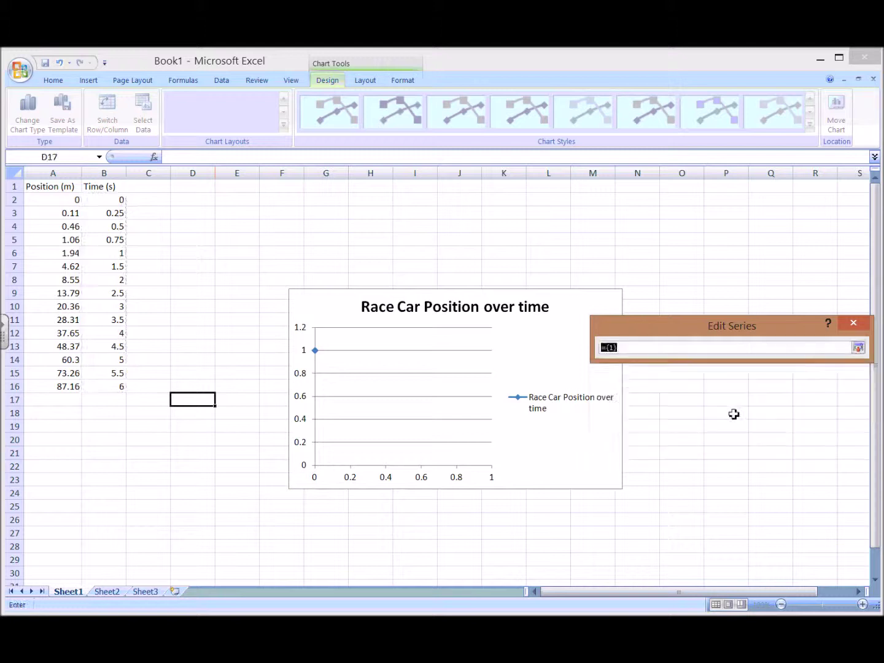
drag(63, 200, 62, 386)
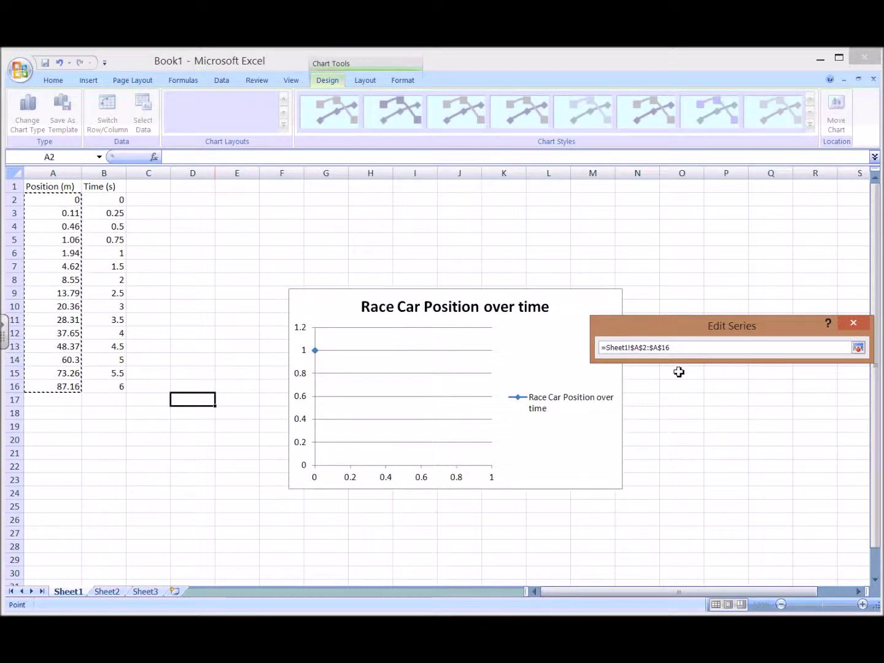
click(857, 348)
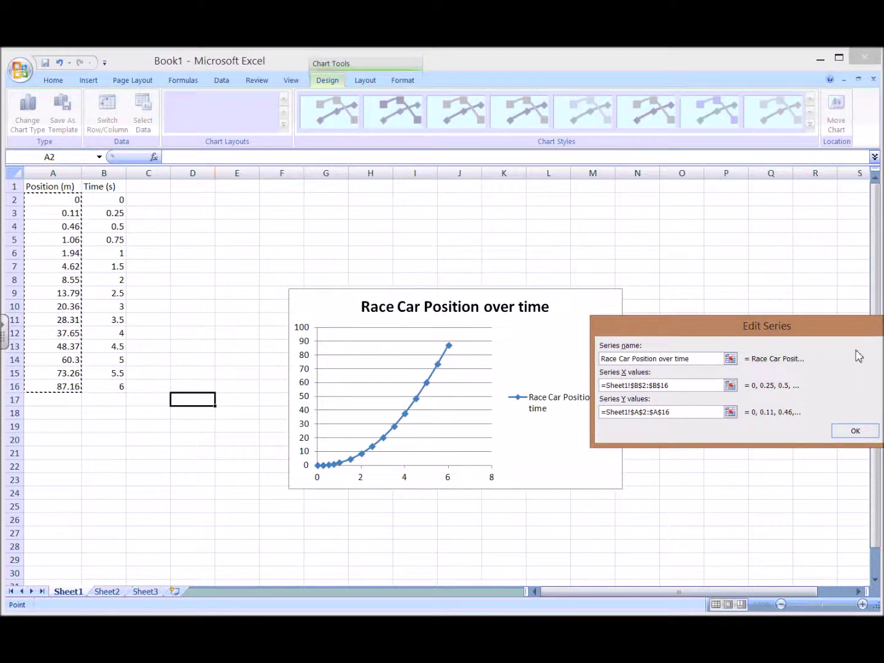
click(854, 430)
drag(758, 326, 515, 249)
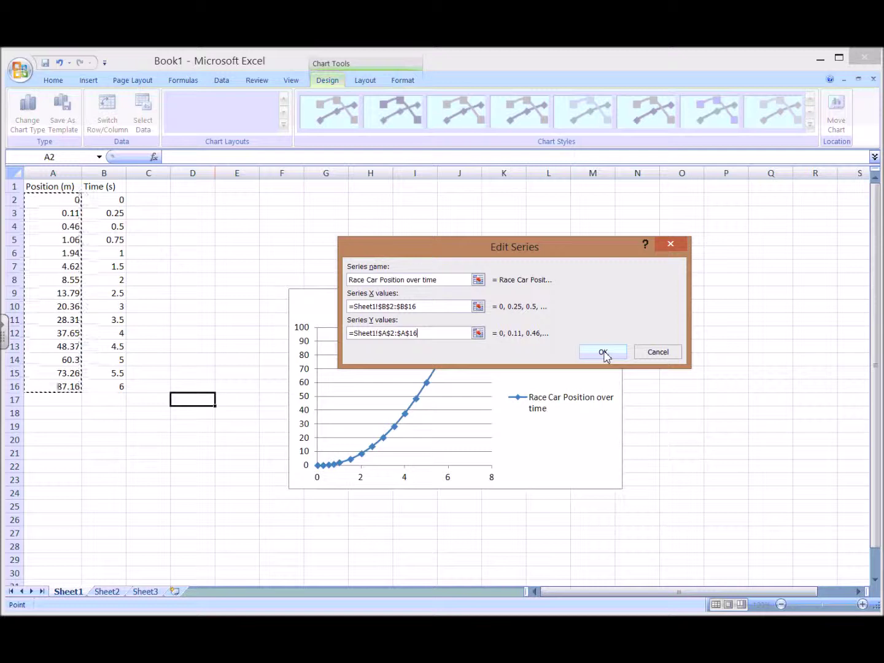
click(603, 352)
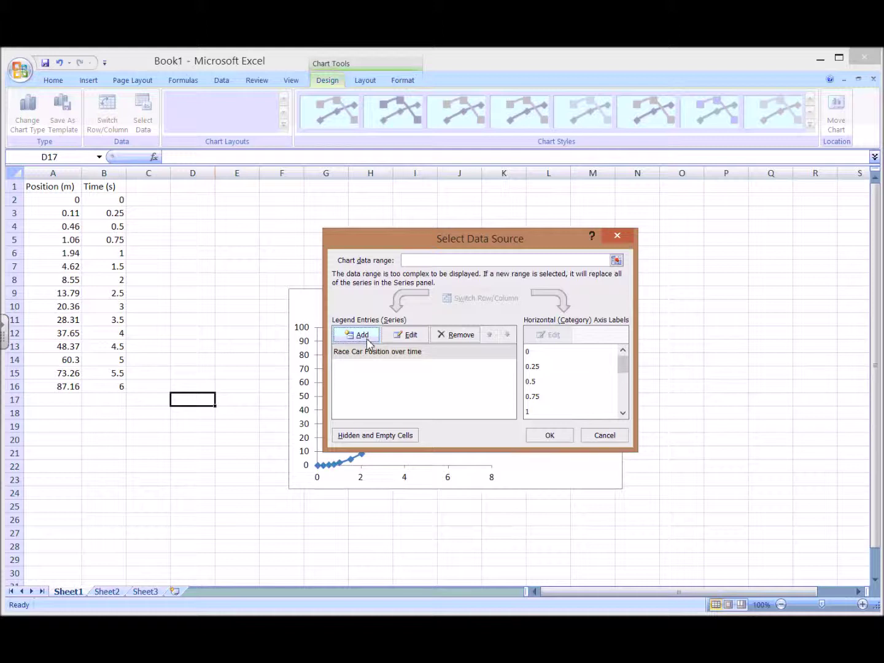
click(550, 436)
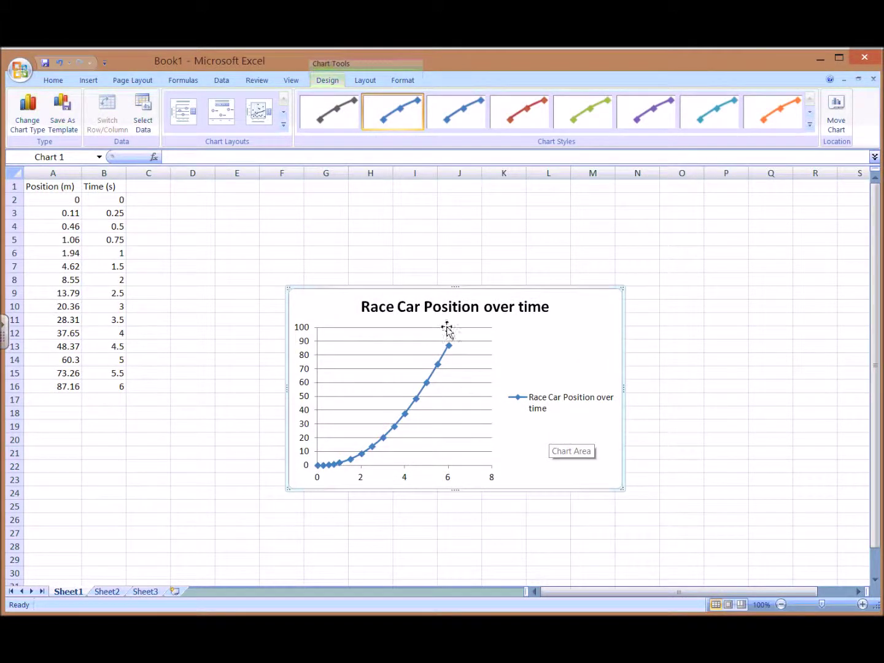
Move and enlarge the chart beside the data table, and delete its legend
drag(430, 311, 494, 237)
drag(532, 410, 702, 513)
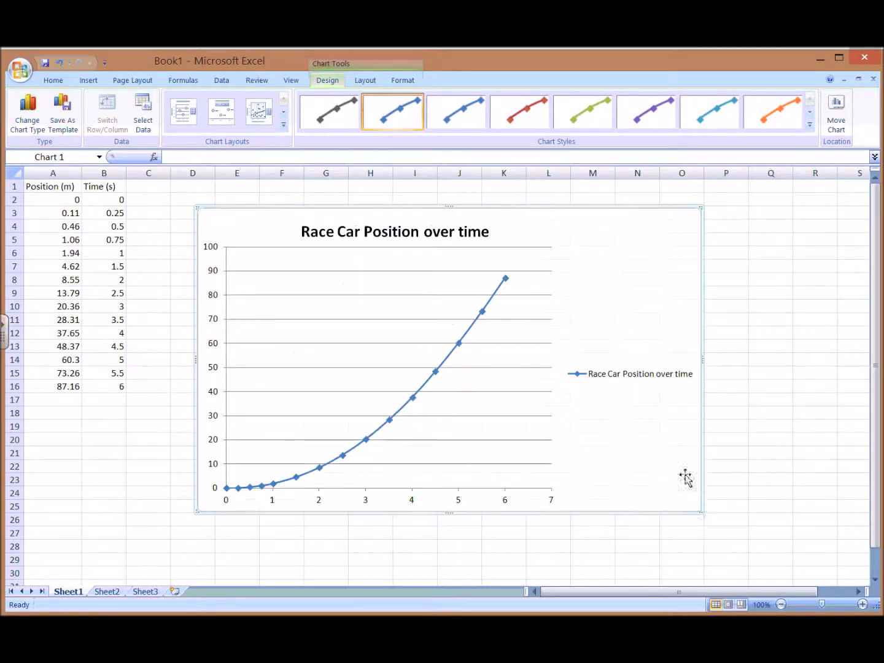
click(592, 380)
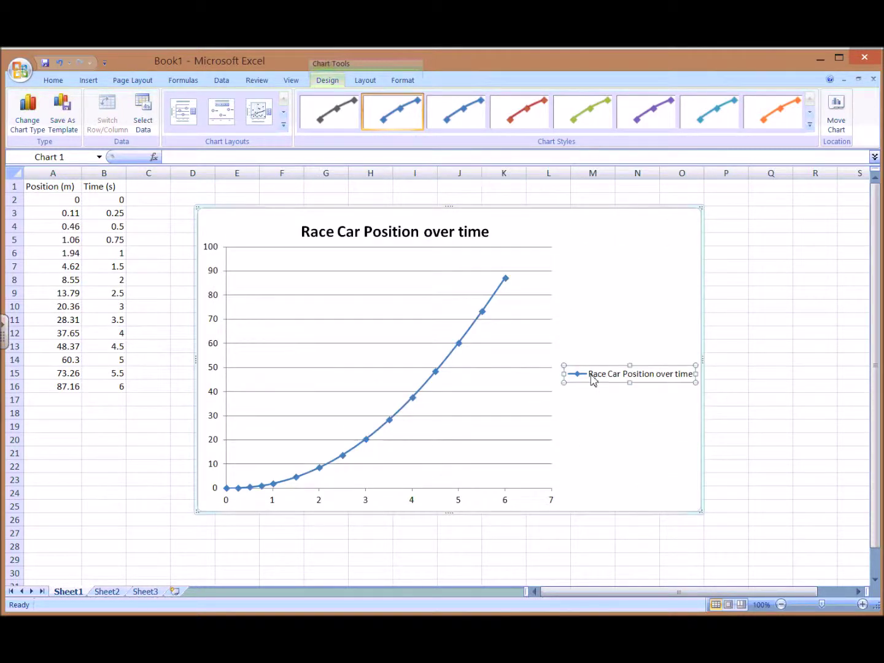
key(Delete)
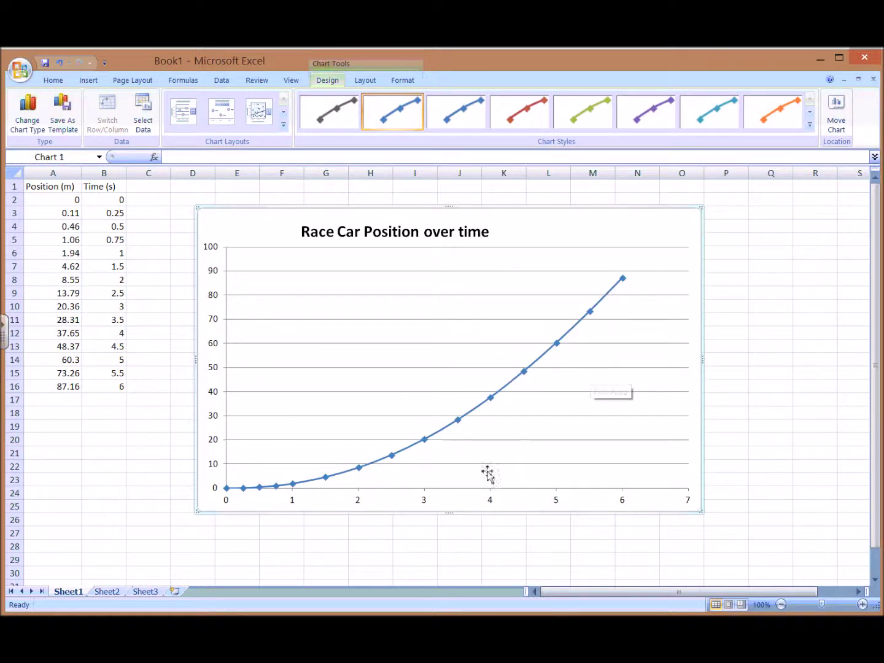
drag(448, 512, 448, 528)
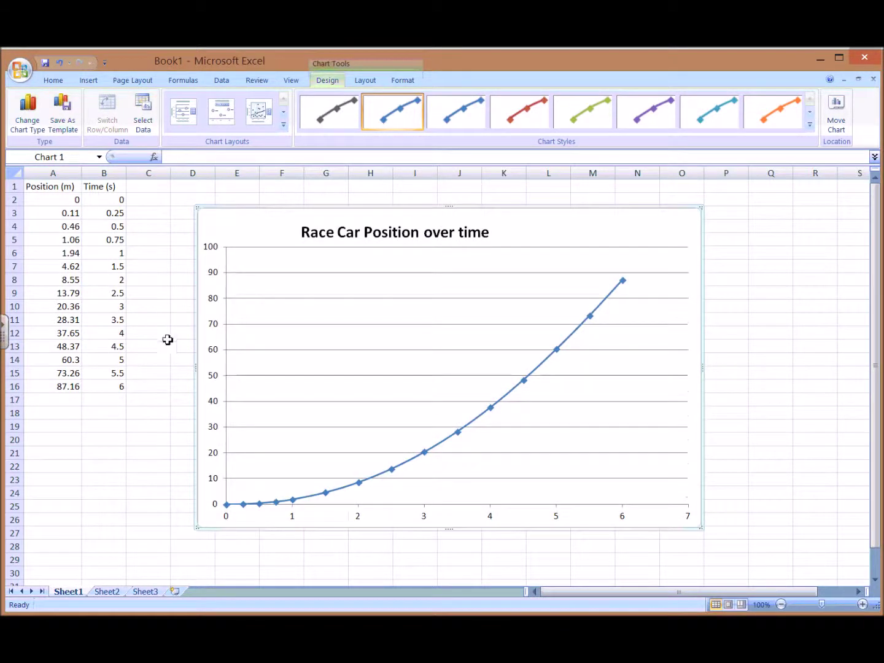
Move the chart title so it is roughly centred above the plot area
click(410, 233)
drag(414, 221, 491, 219)
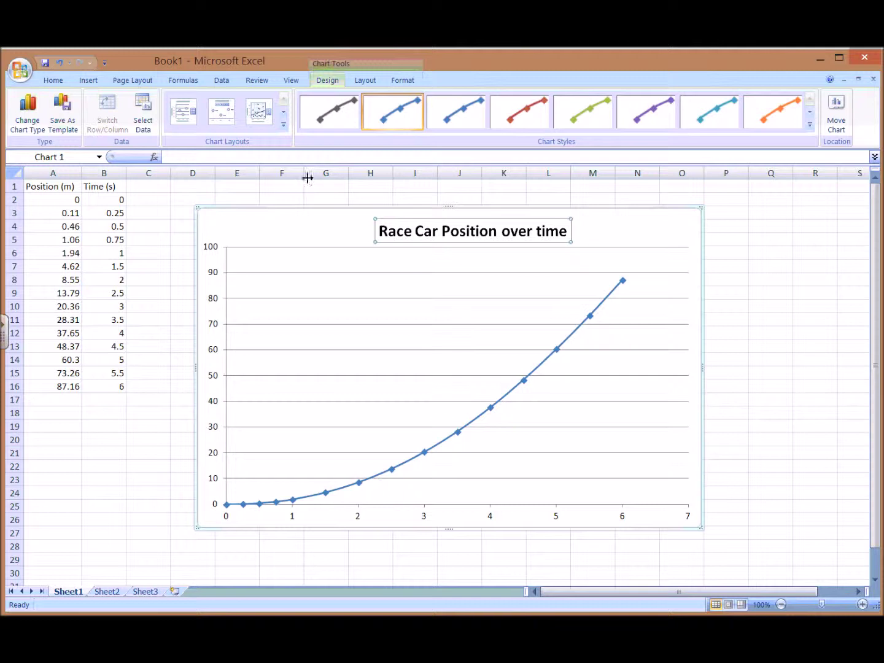
Add a title below the chart's primary horizontal axis reading "Time (s)"
click(363, 83)
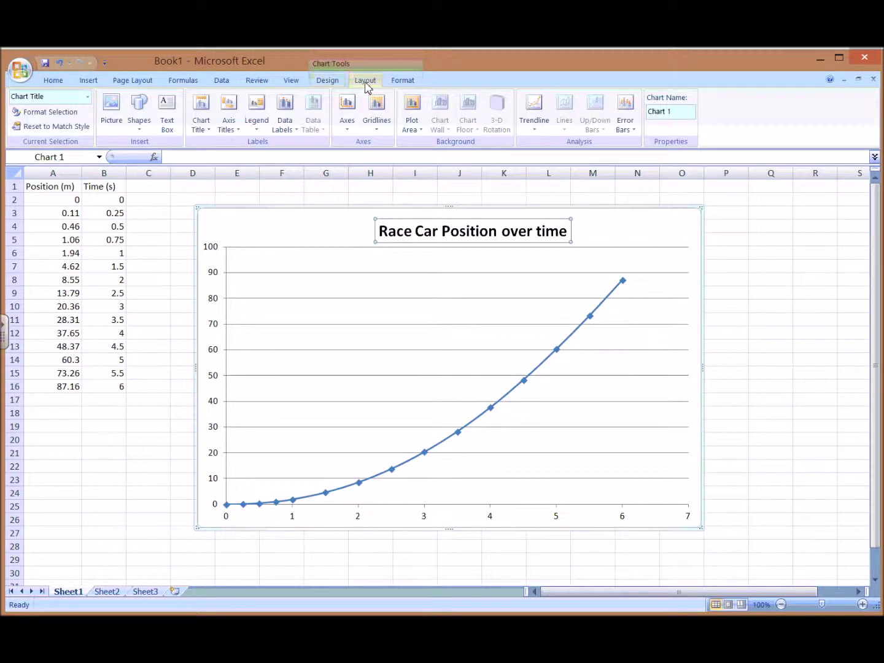
click(228, 125)
mouse_move(221, 143)
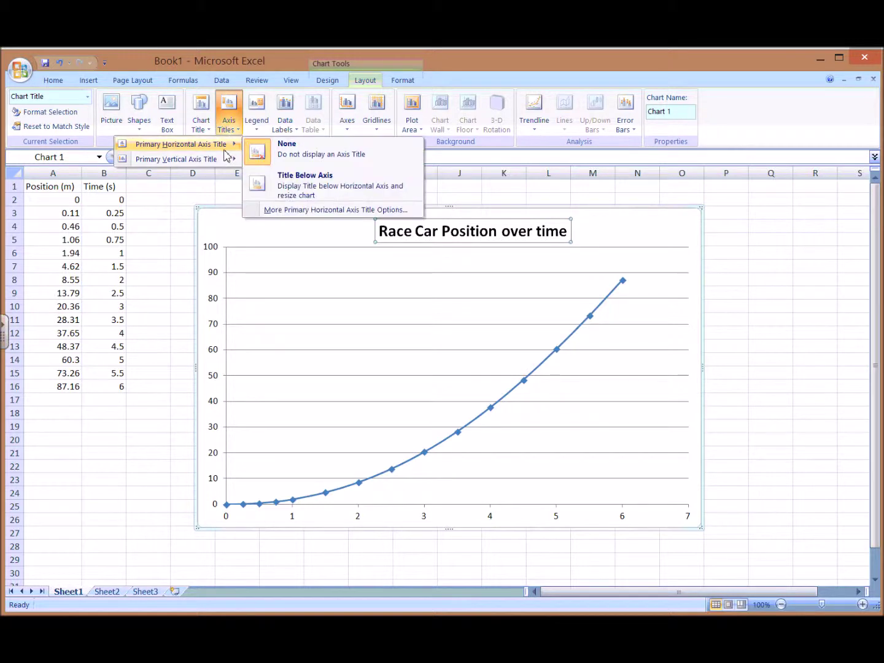
click(316, 191)
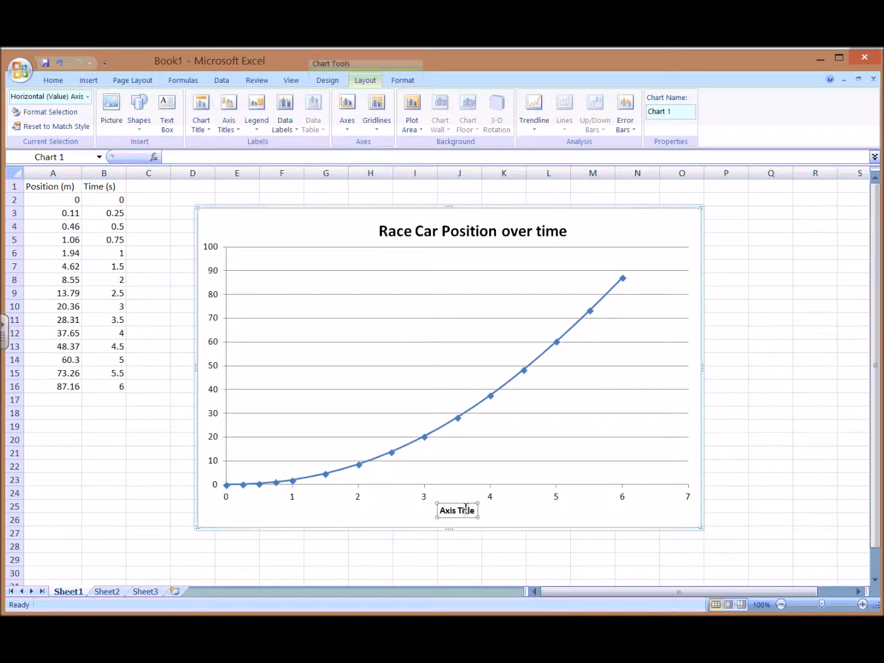
drag(478, 510, 424, 509)
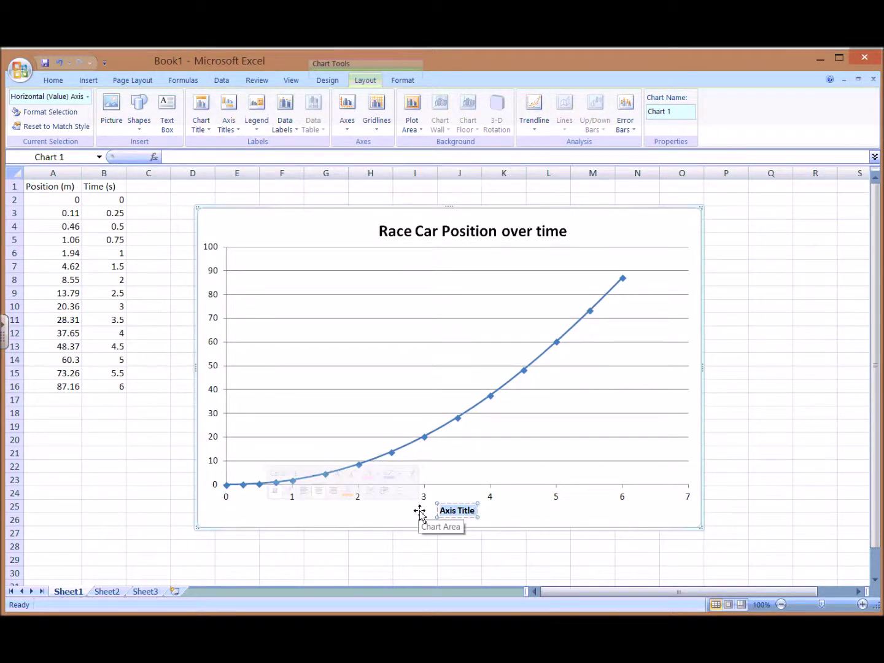
key(Delete)
text(Time ()
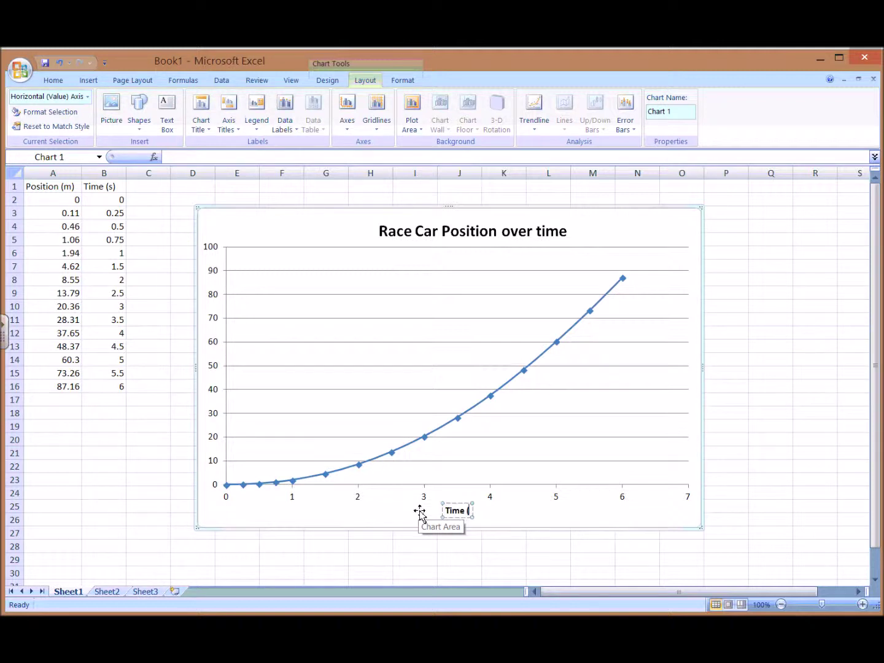
text(s))
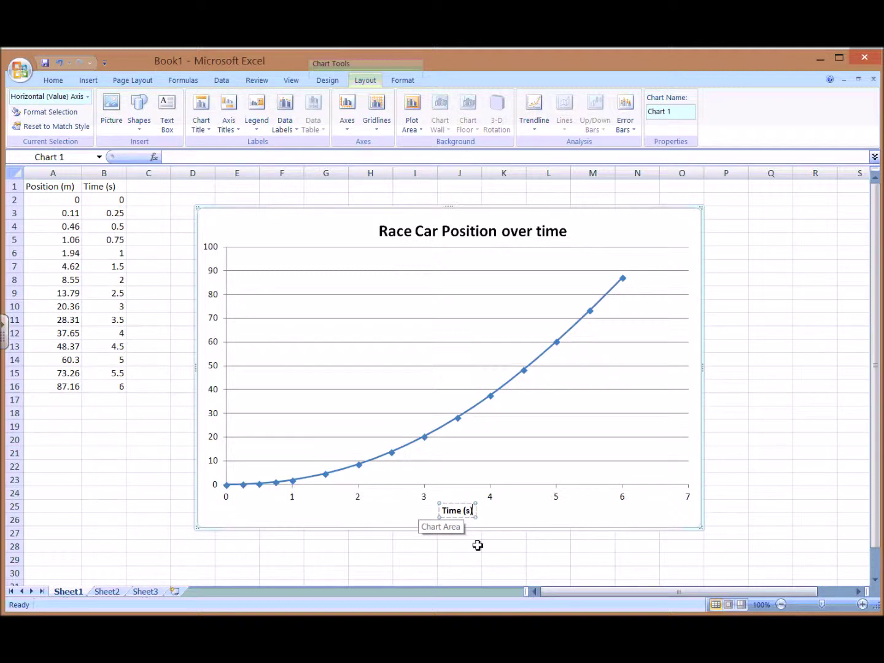
click(514, 518)
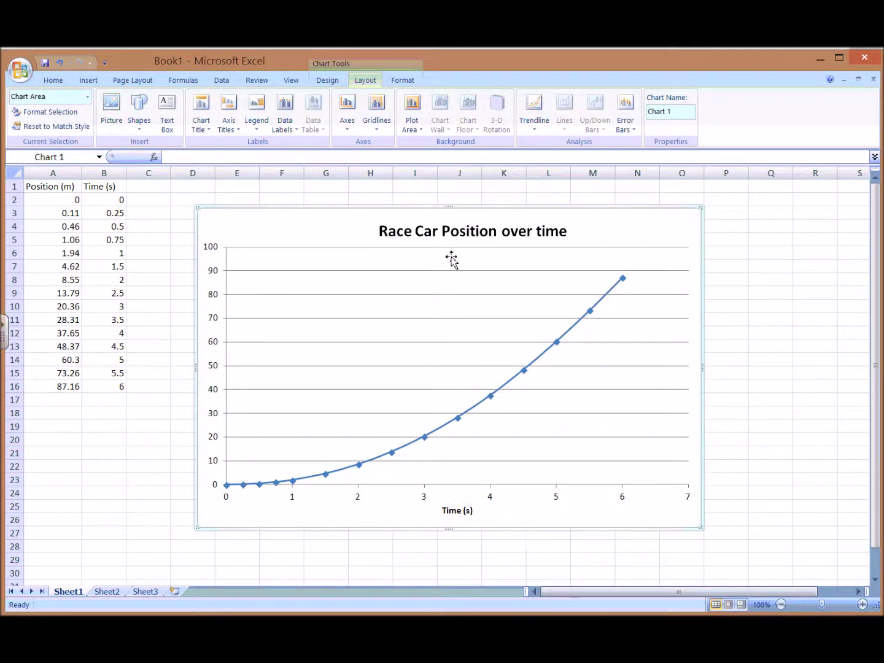
Add a rotated title to the chart's primary vertical axis reading "Position (m)"
click(349, 124)
click(283, 125)
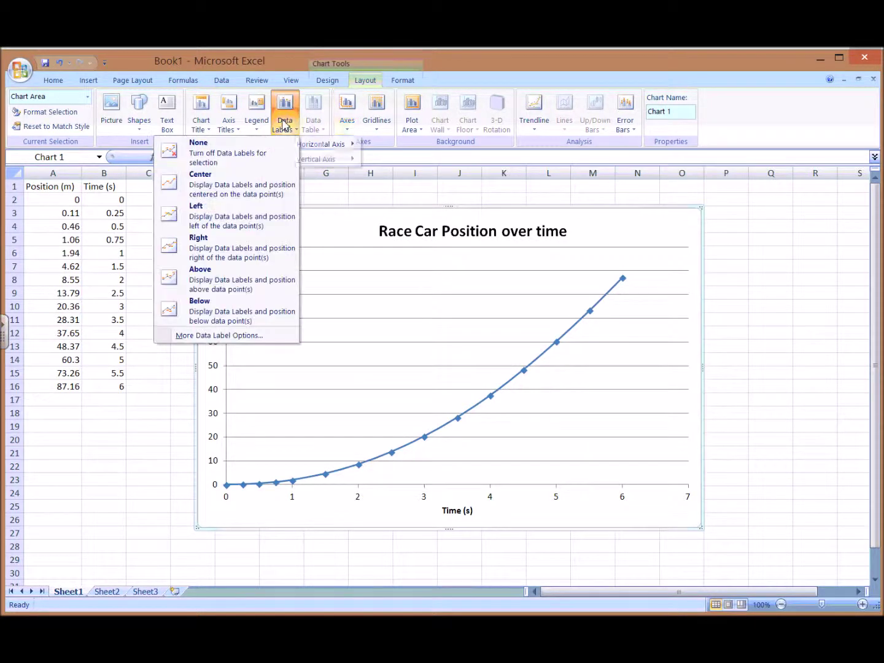
click(229, 125)
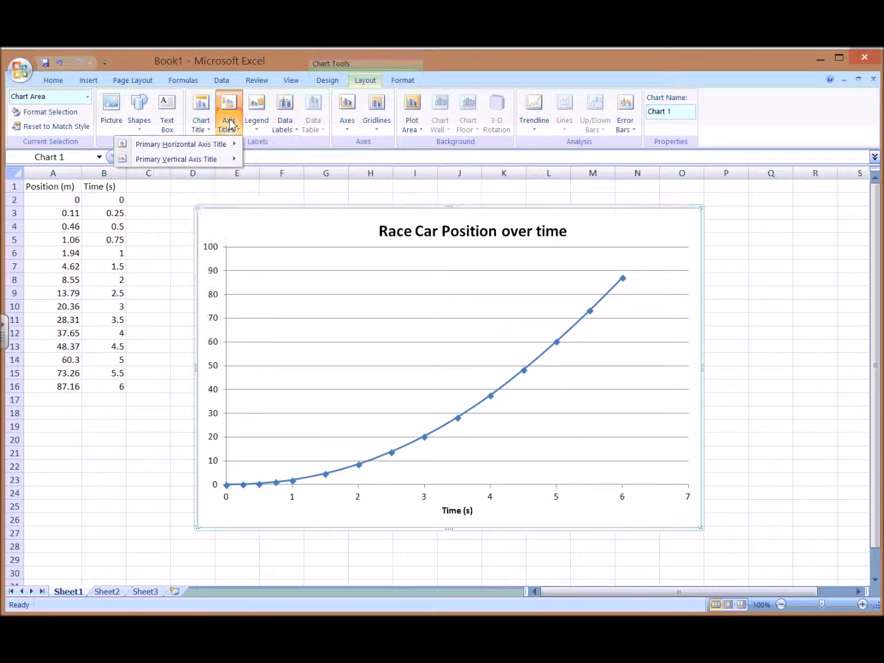
mouse_move(206, 163)
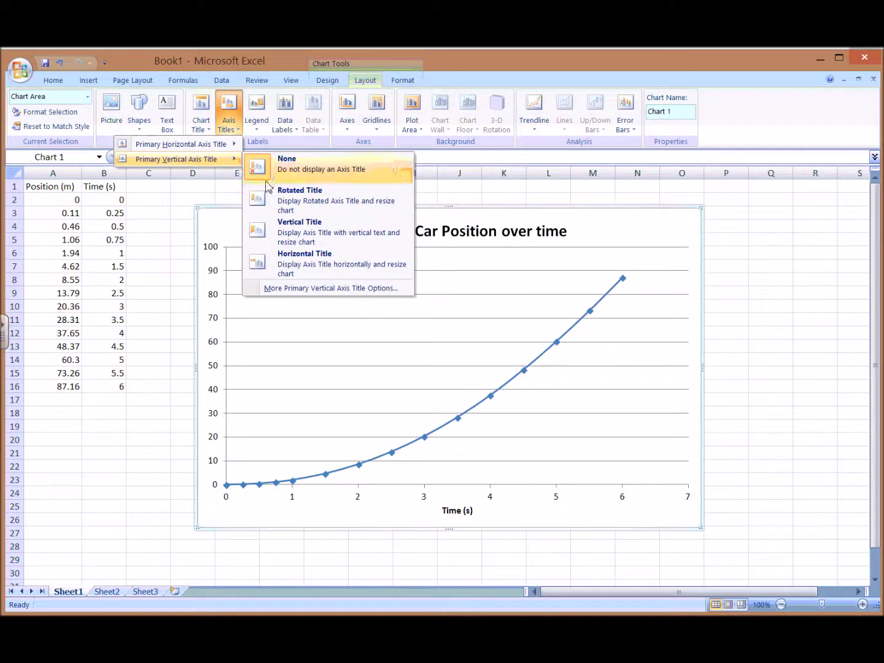
click(305, 203)
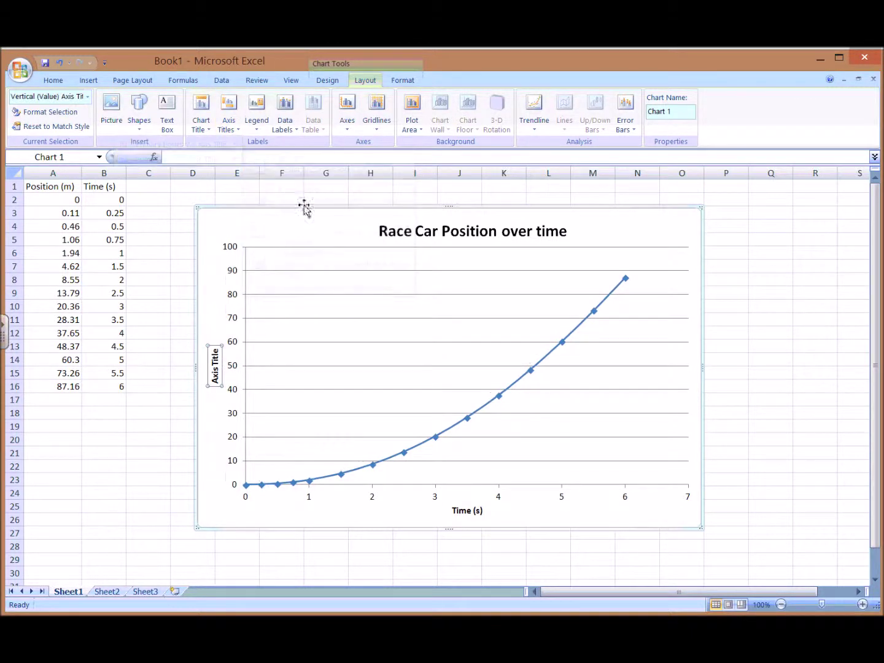
click(217, 354)
key(BackSpace)
key(BackSpace)
key(BackSpace)
key(BackSpace)
key(BackSpace)
key(BackSpace)
key(BackSpace)
key(BackSpace)
key(BackSpace)
key(BackSpace)
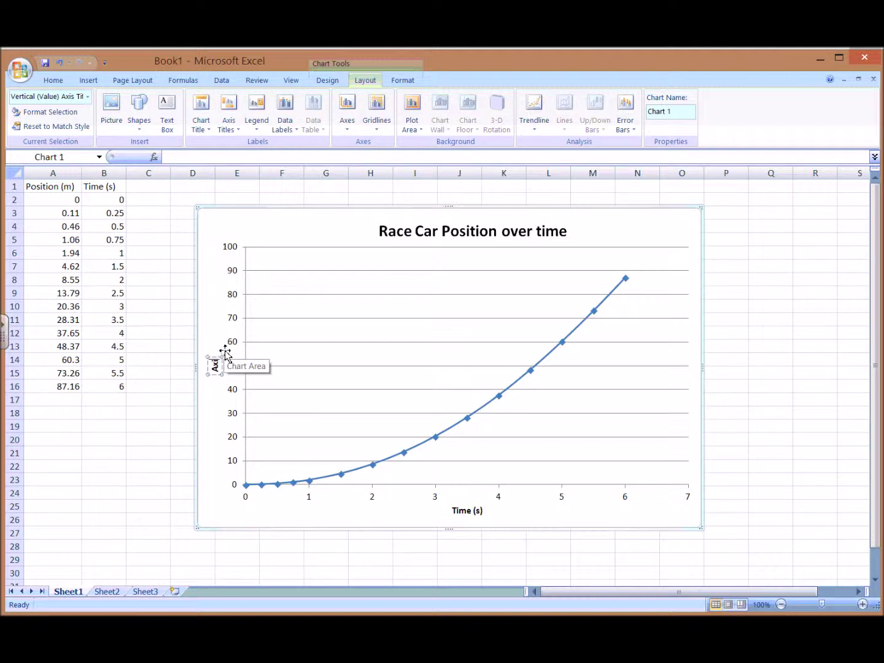
text(Position (m))
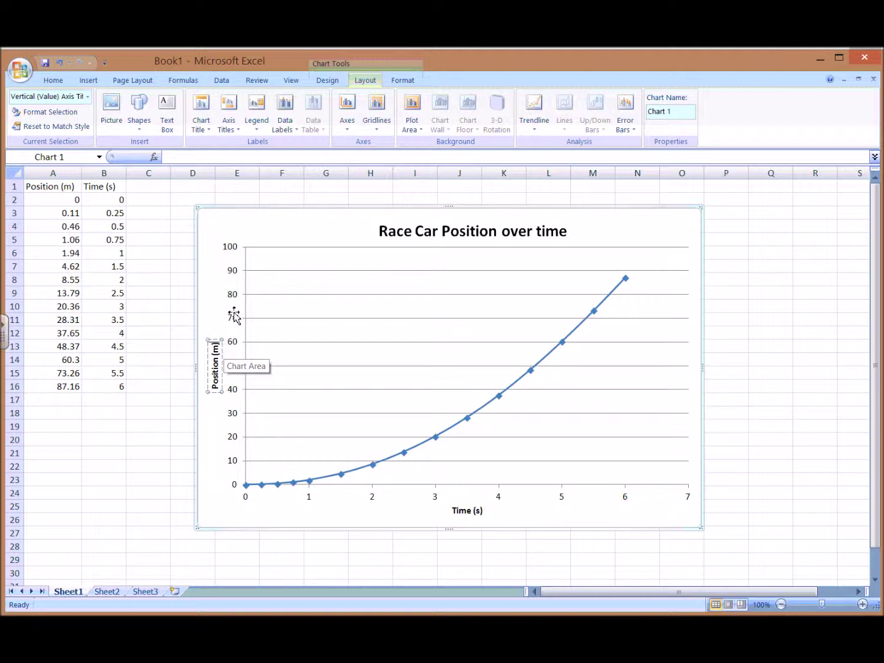
Add major primary vertical gridlines to the race car position chart
click(302, 233)
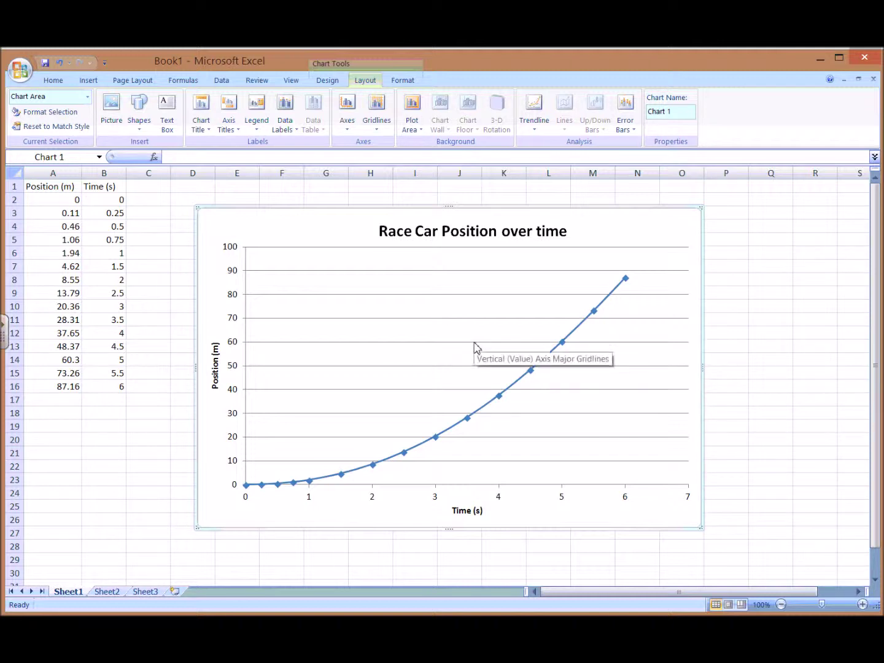
click(378, 129)
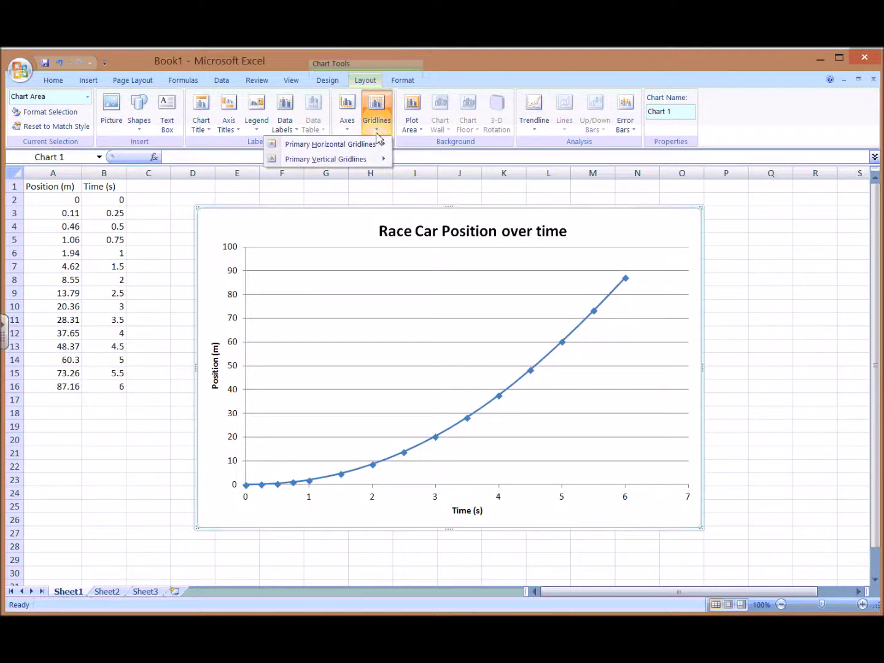
mouse_move(369, 161)
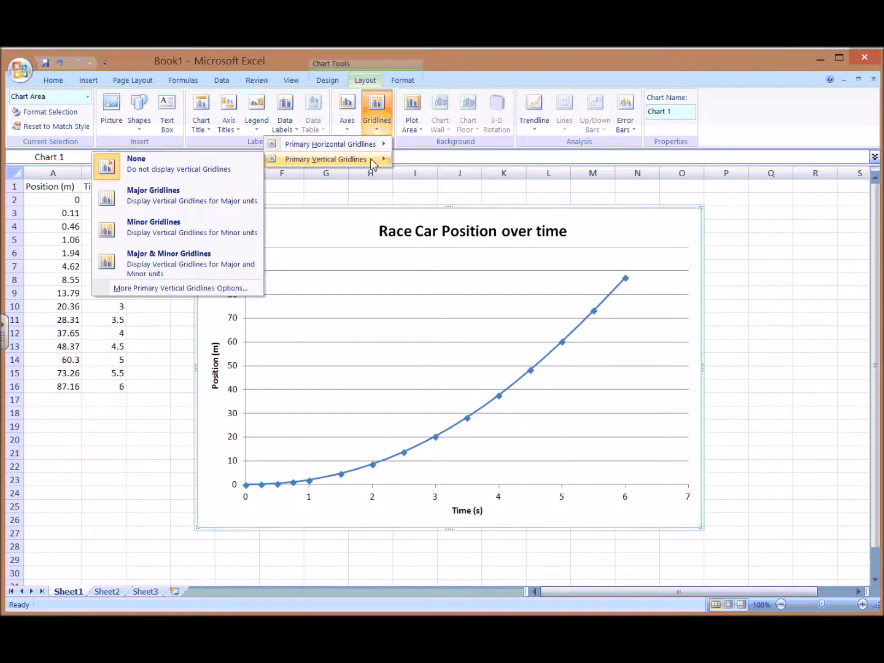
click(165, 206)
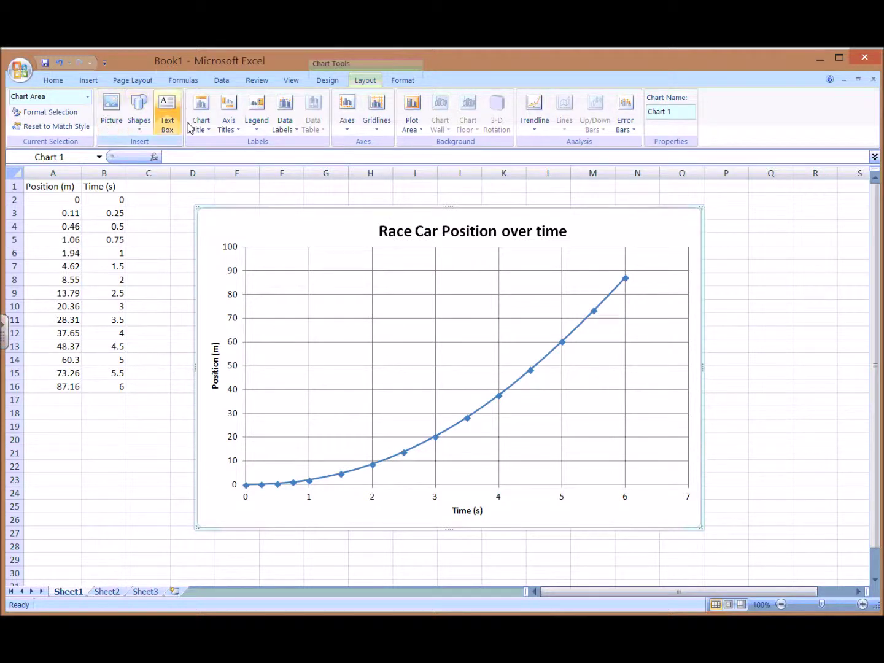
Try a linear trendline on the race car position series and remove it again
click(541, 131)
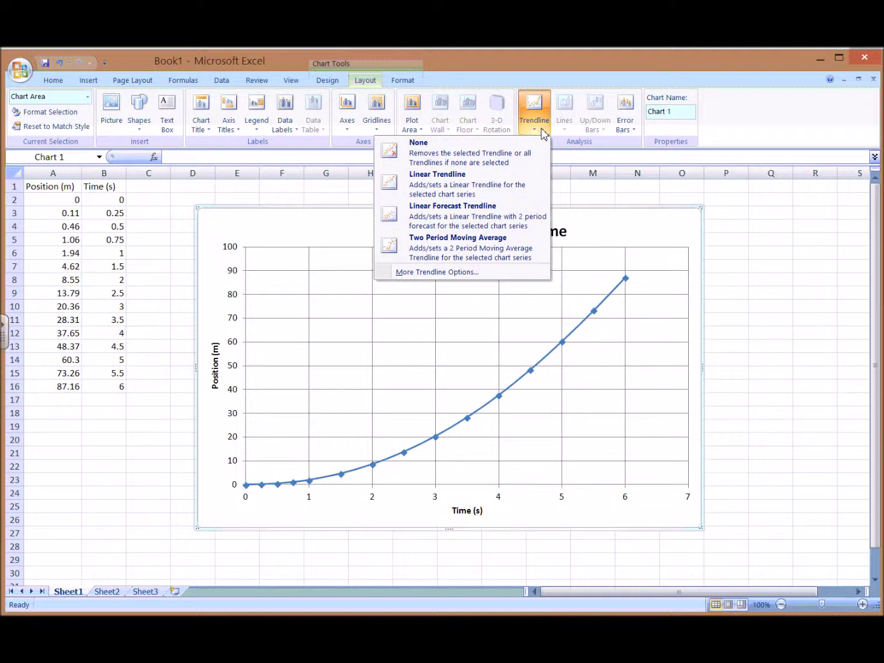
click(477, 191)
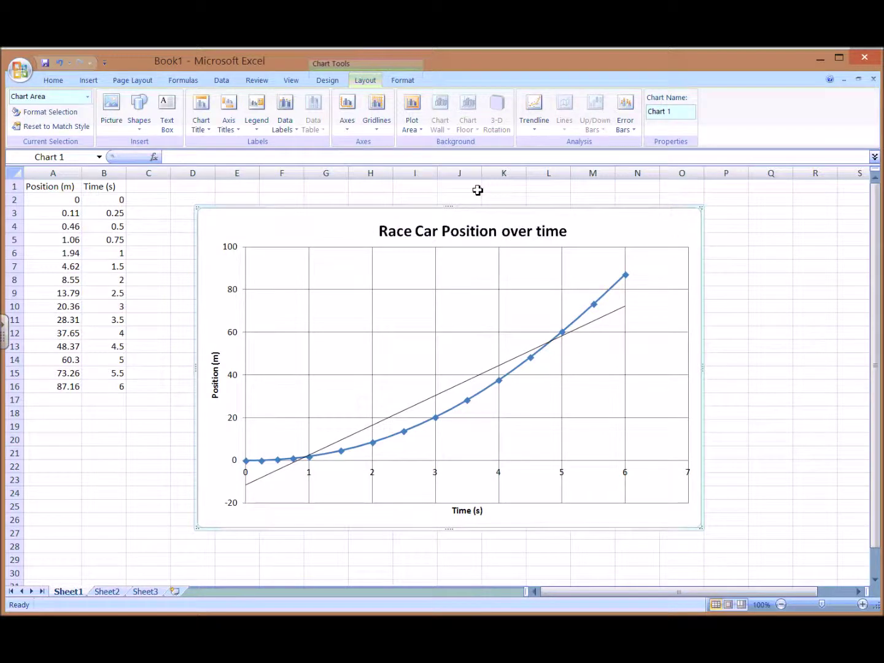
click(535, 119)
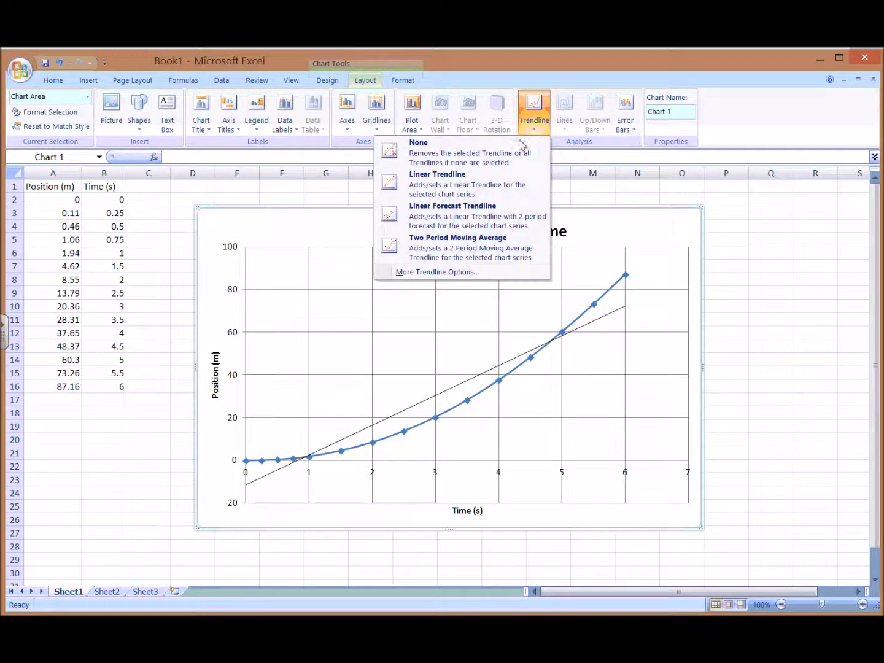
click(497, 152)
Add a polynomial trendline of order 2 to the position series, displaying its equation and R-squared value on the chart
click(532, 125)
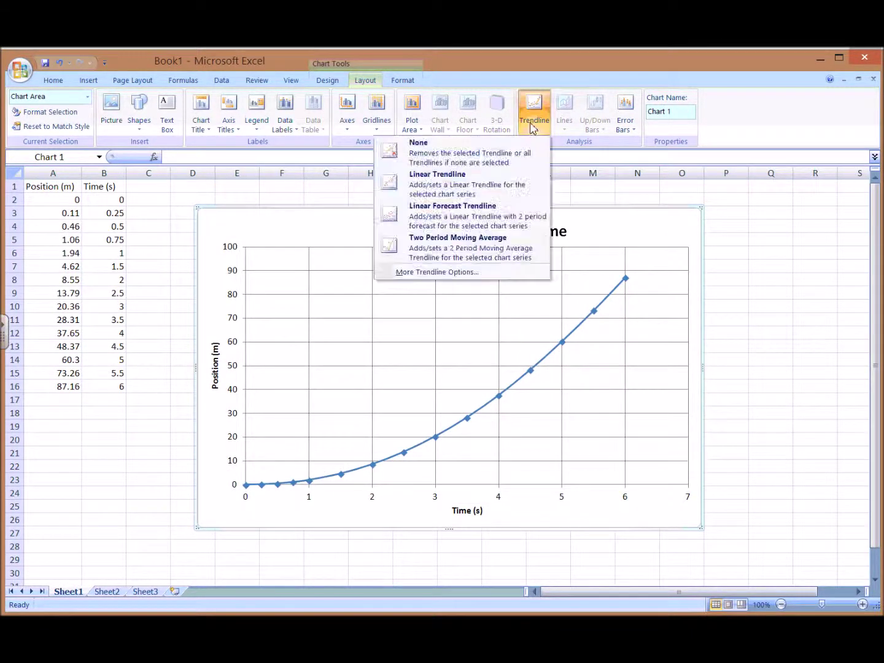
click(429, 275)
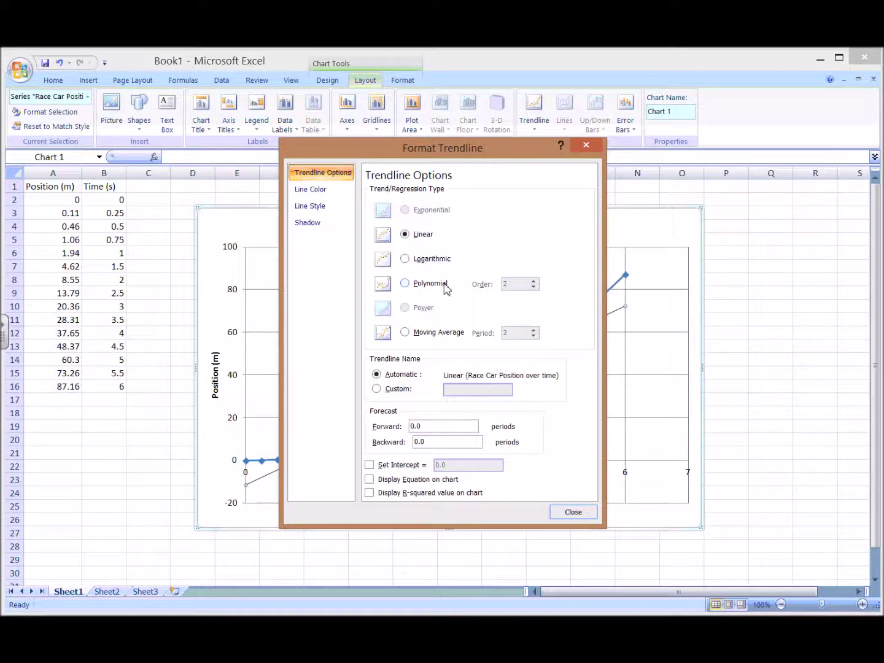
click(404, 283)
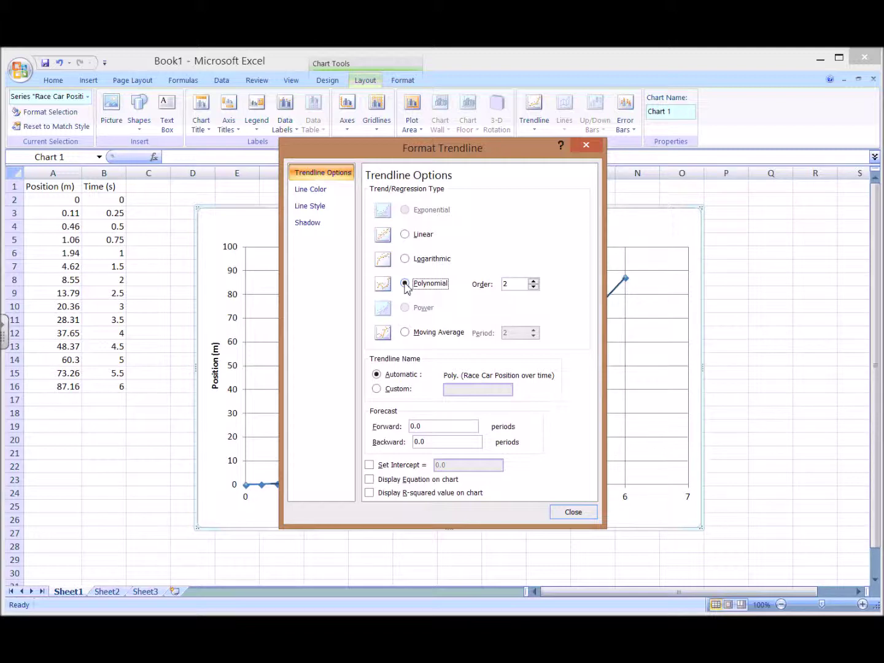
drag(458, 150, 428, 169)
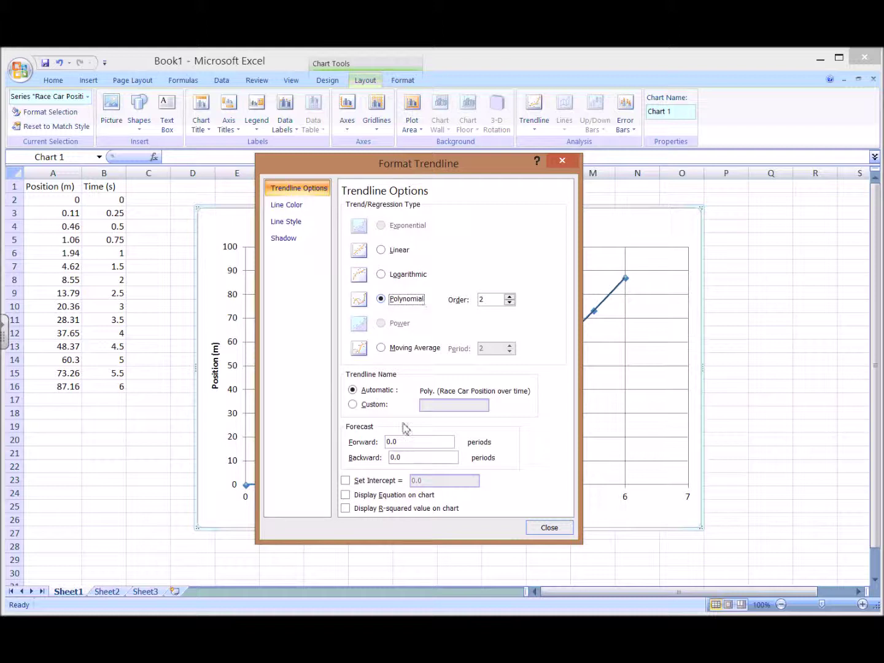
click(345, 496)
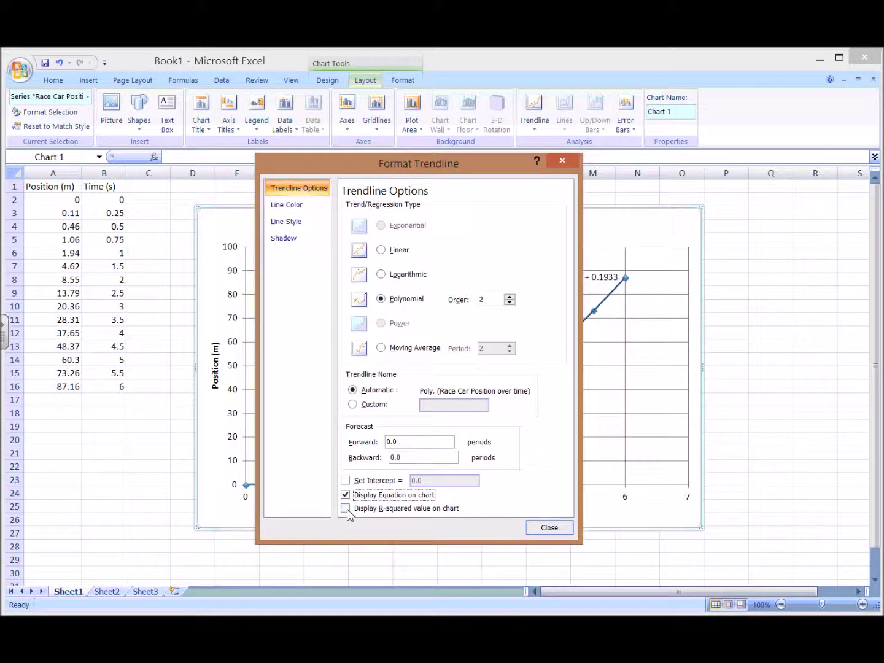
click(345, 508)
click(551, 528)
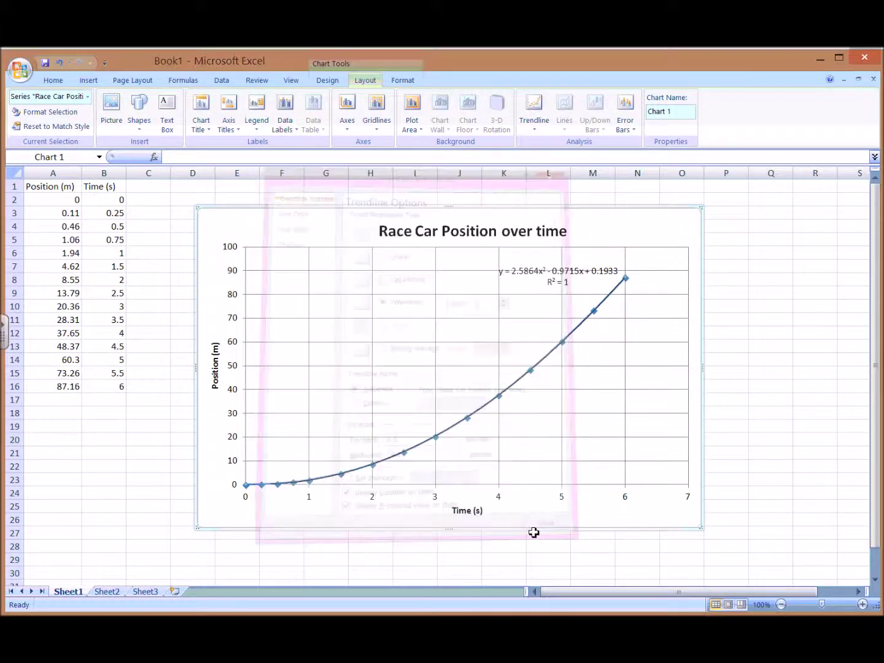
Move the trendline equation and R-squared label to the open area above the curve, centred near 3.4 s and 72 m, and deselect the chart
click(544, 273)
drag(520, 280, 425, 312)
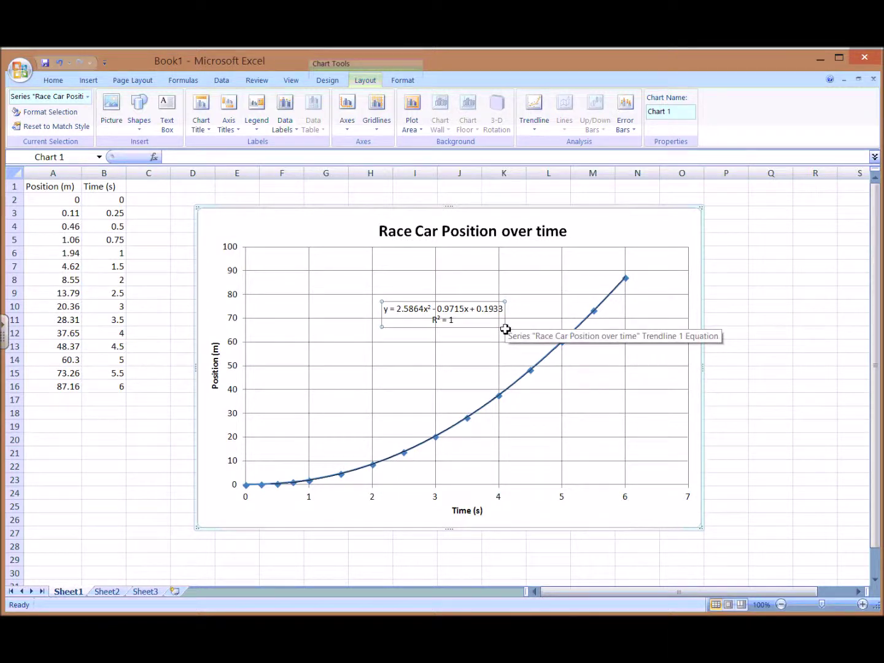
mouse_move(507, 302)
mouse_down()
mouse_move(550, 286)
mouse_move(505, 307)
mouse_up()
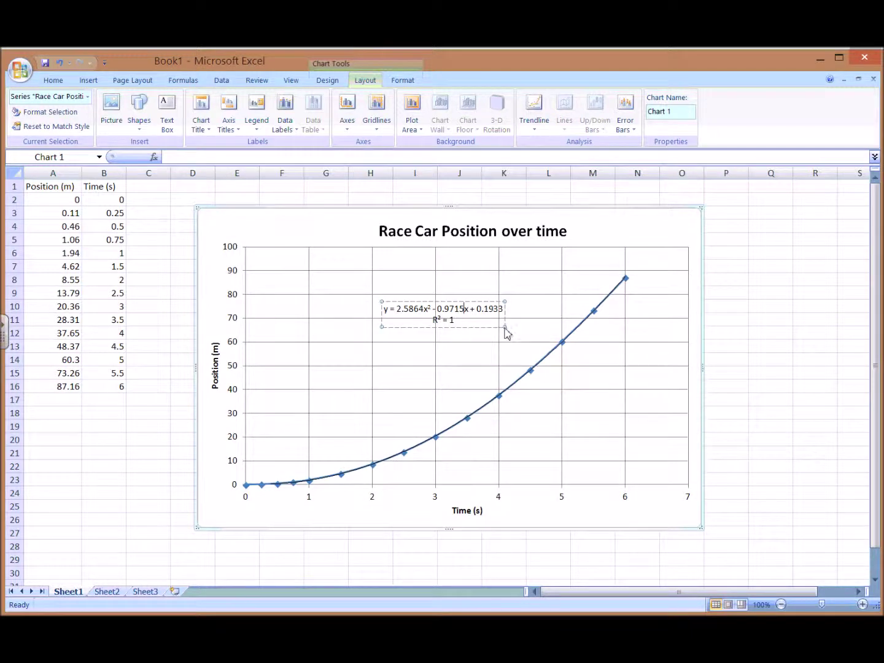
drag(504, 332, 525, 327)
click(533, 286)
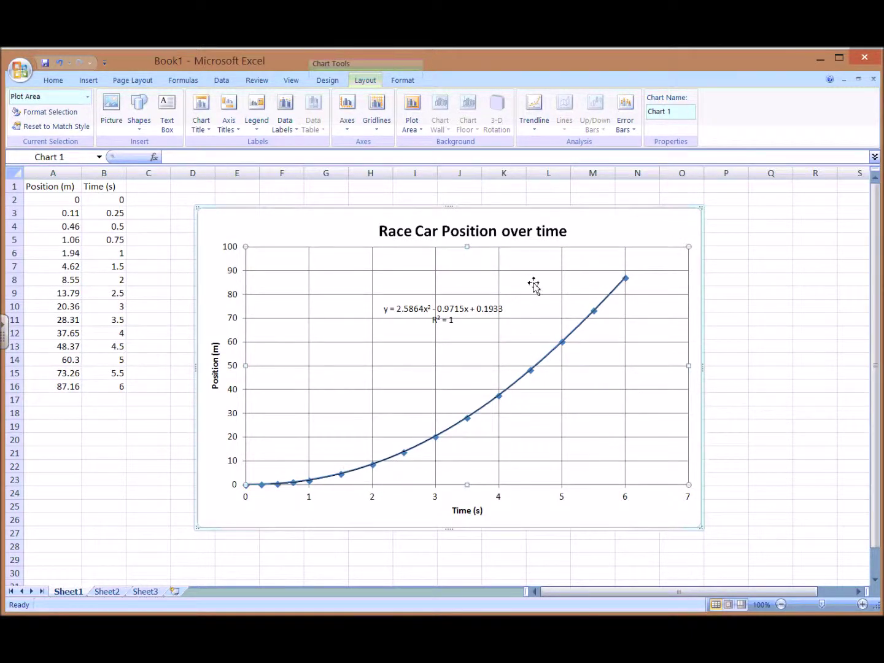
drag(455, 305, 474, 302)
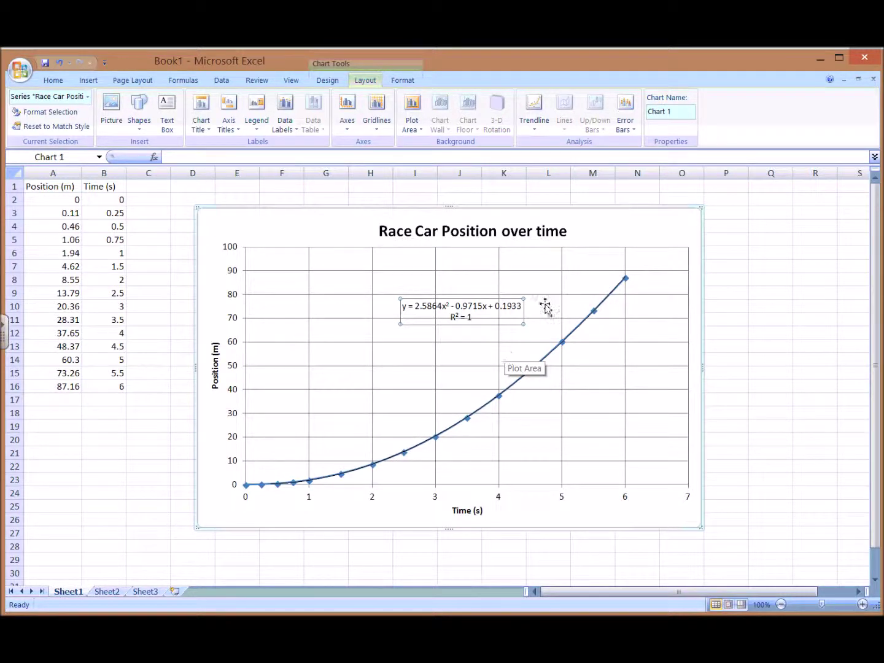
click(737, 218)
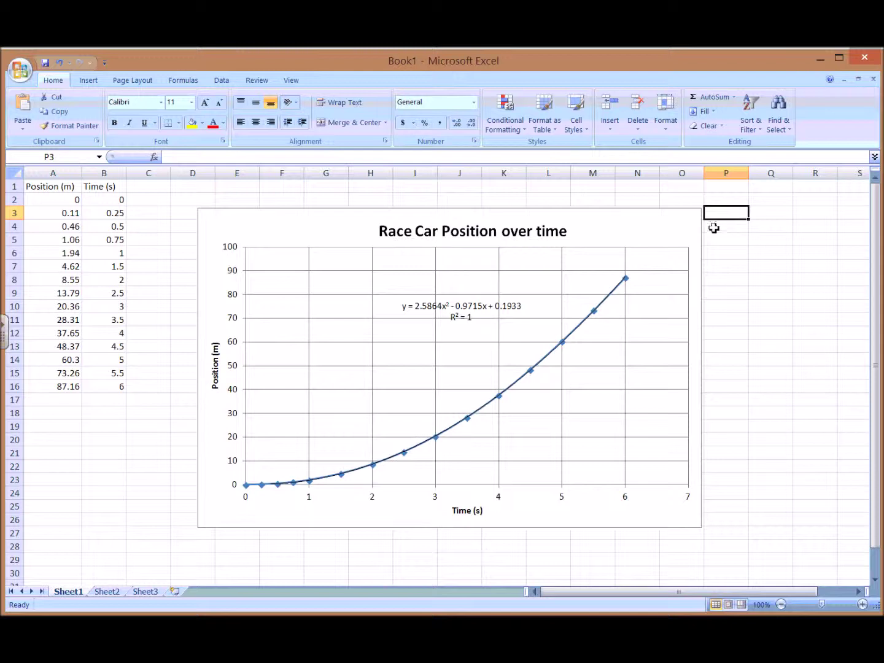